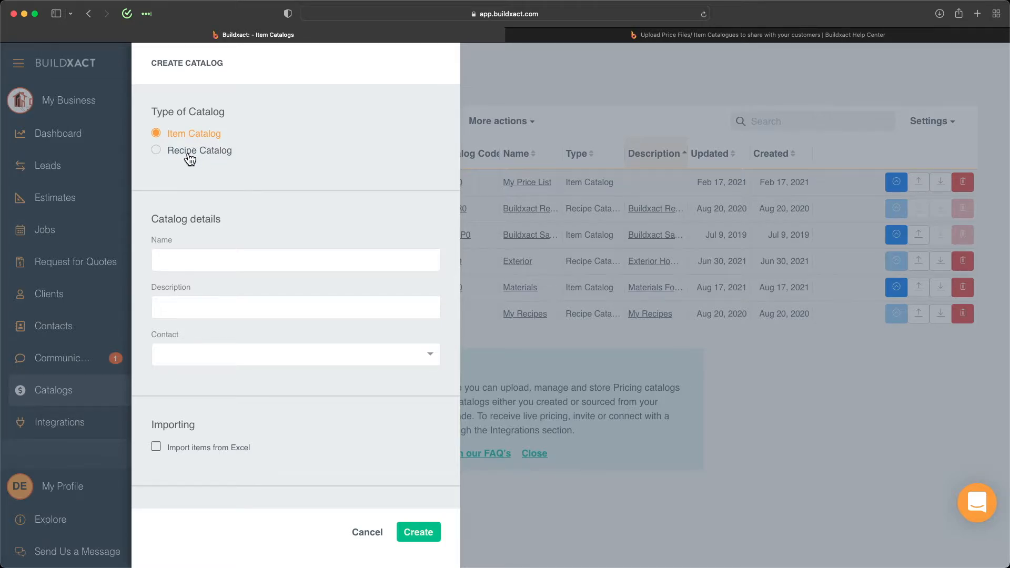
Check the help article on uploading price files for the price/item catalogue template, and return to the catalog form
click(683, 36)
scroll(758, 284, down, 4)
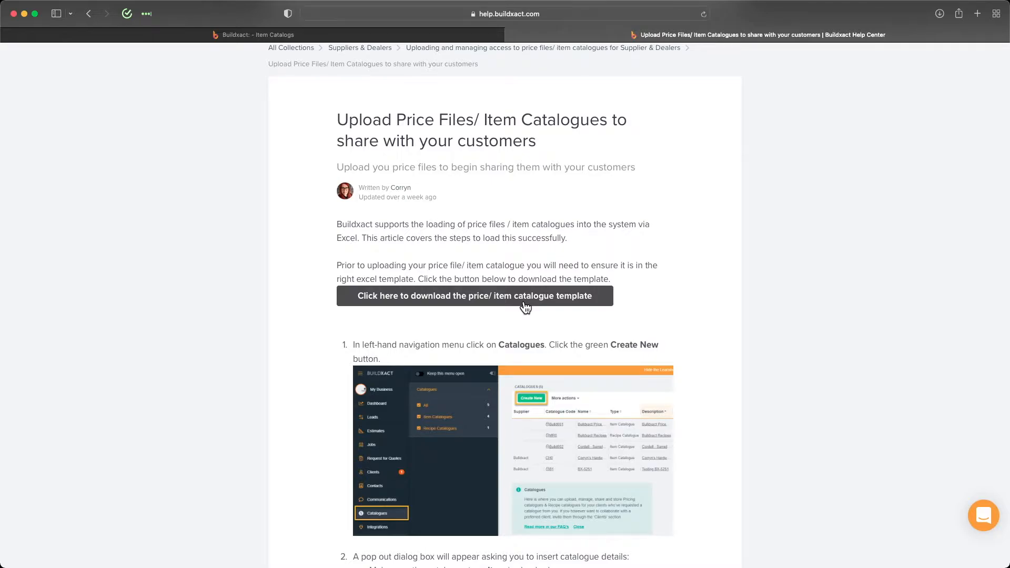
click(243, 33)
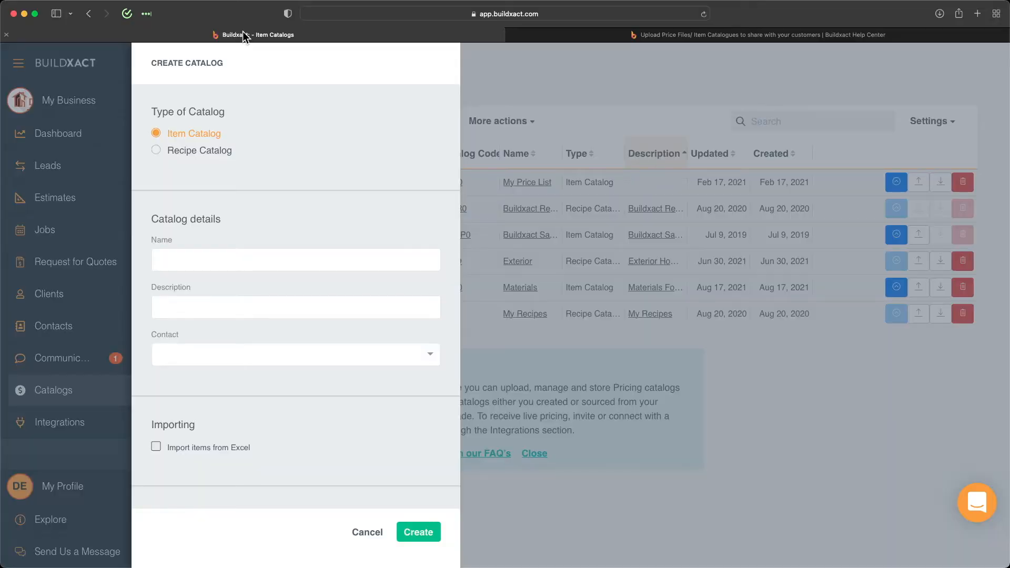
Create the item catalog "Items List 1" with description "General Building Supplies", contact Sample Supplier, and items imported from Excel
click(243, 260)
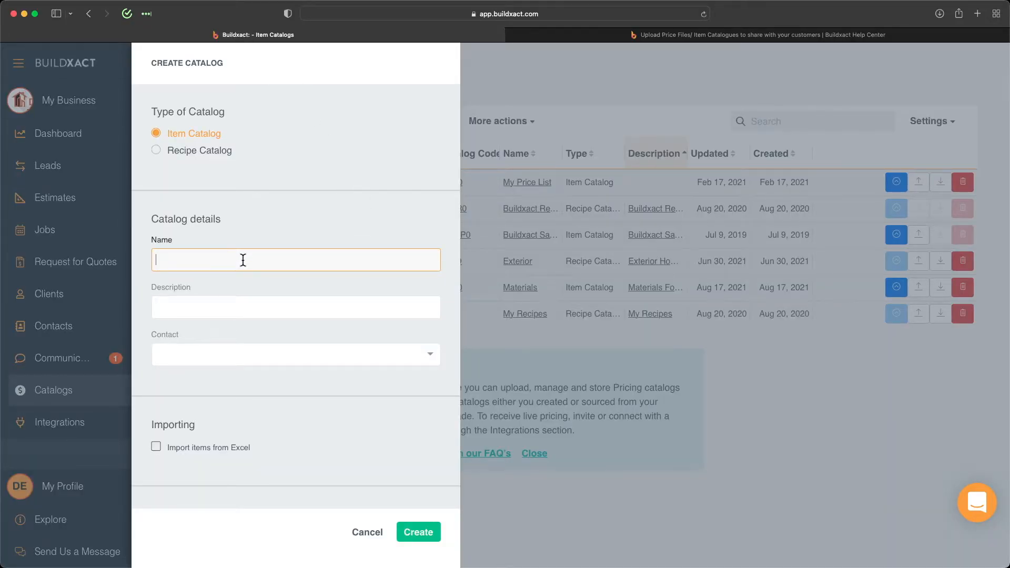
text(Items List 1)
click(237, 303)
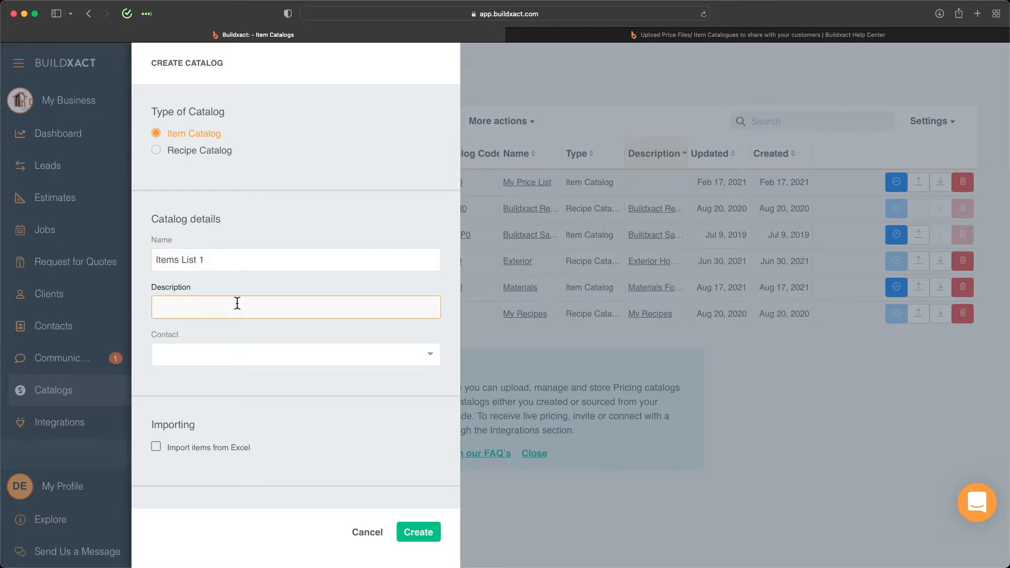
text(General Building Supplies)
click(221, 351)
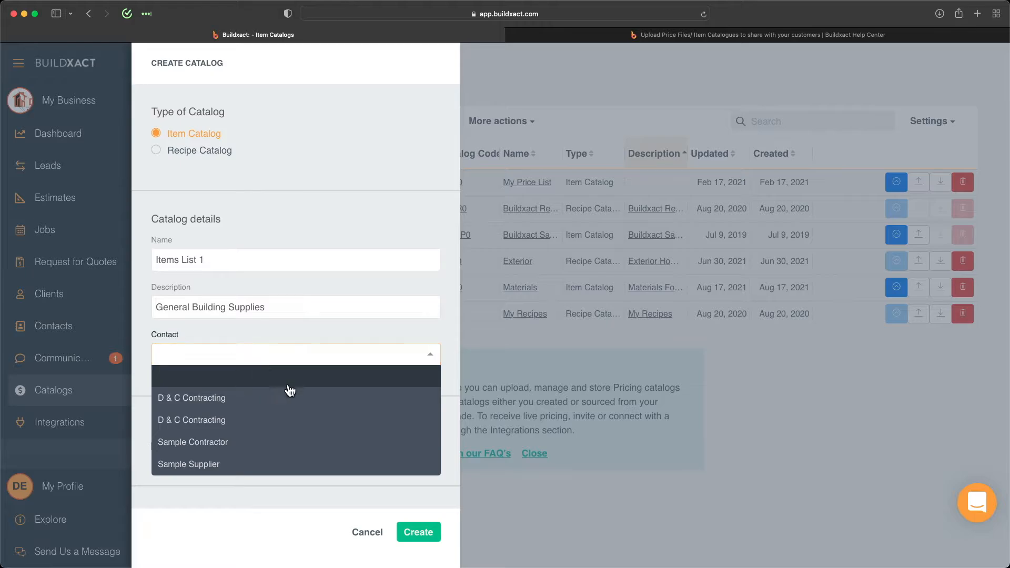
click(238, 463)
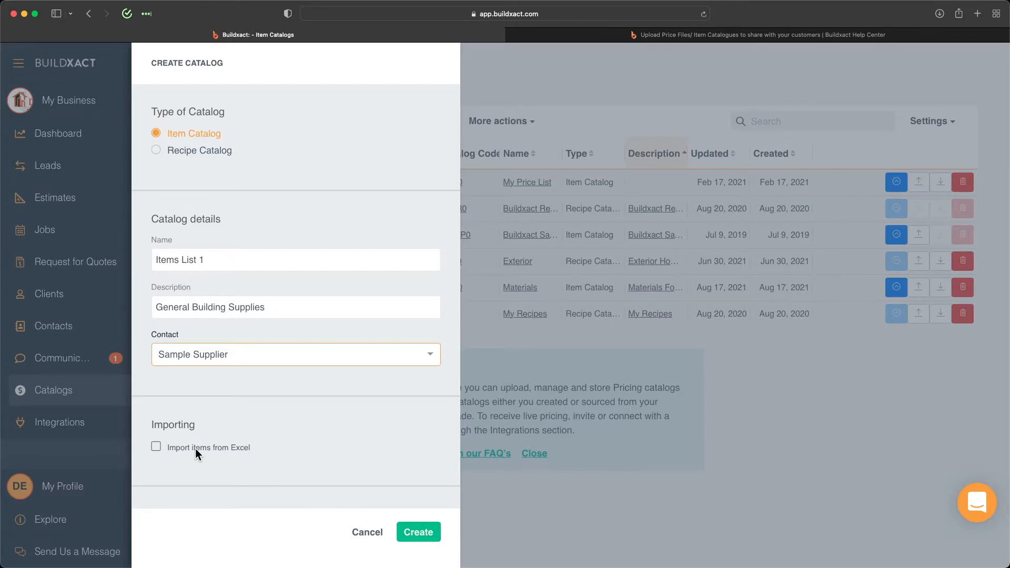
click(152, 446)
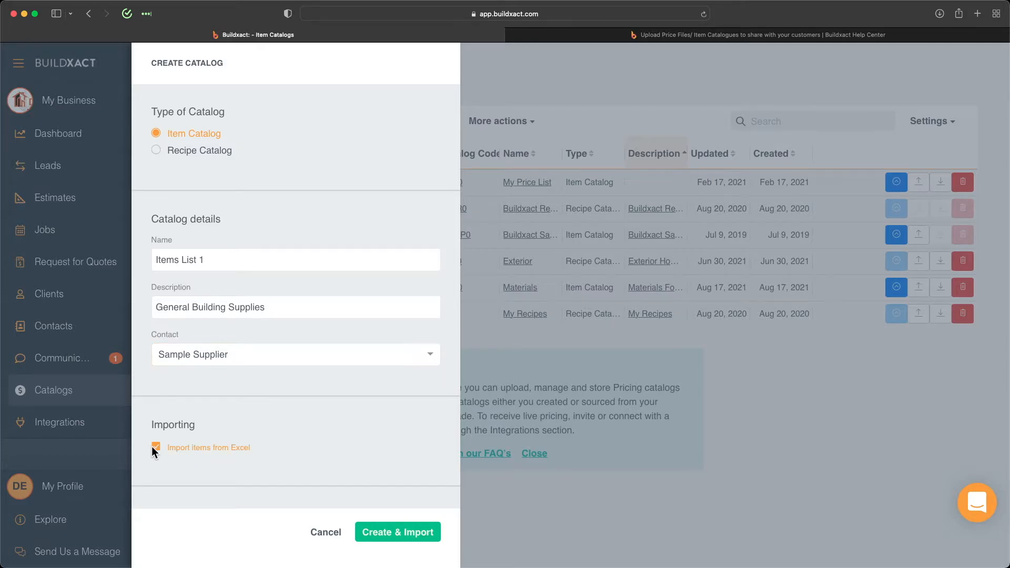
click(401, 534)
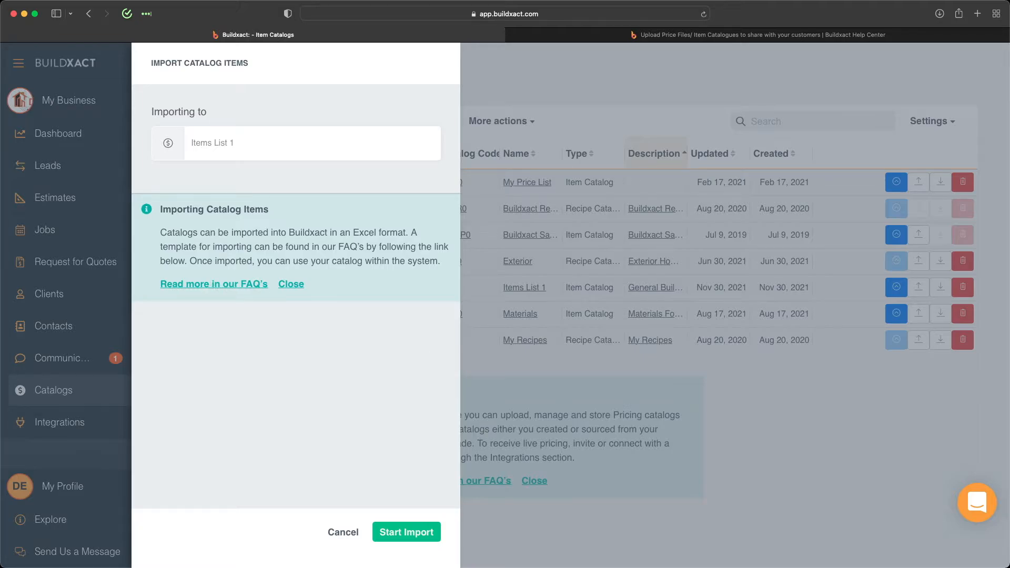
Start the catalog import and upload the file "2019-07-08 - NA Buildxact Price List - Final.xlsx"
click(393, 536)
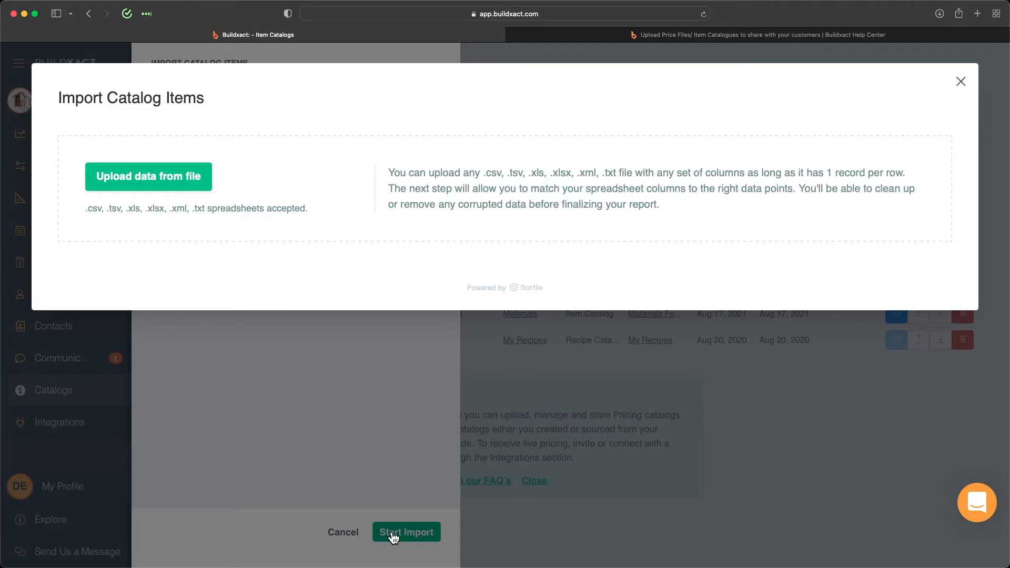
click(149, 176)
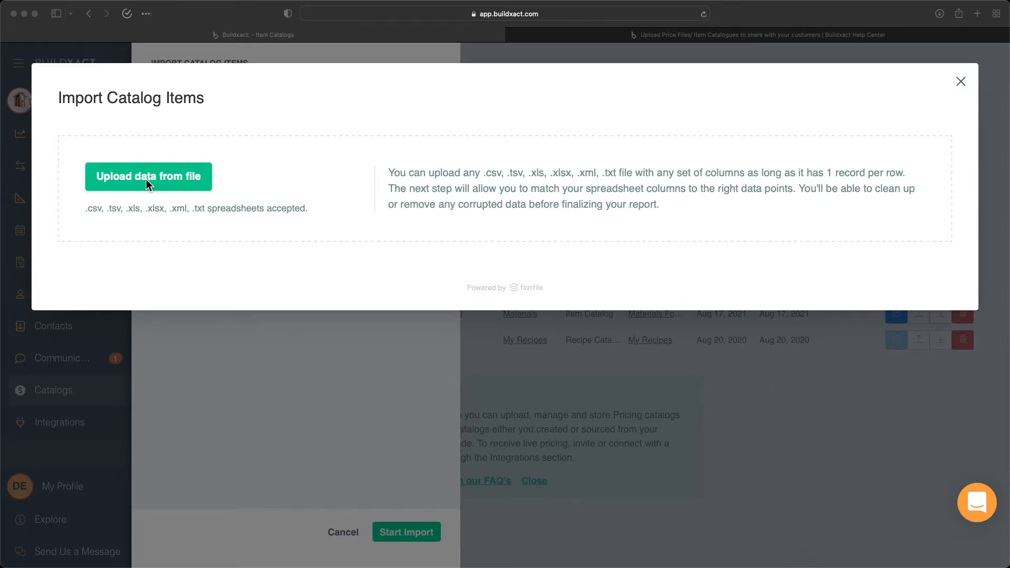
click(252, 173)
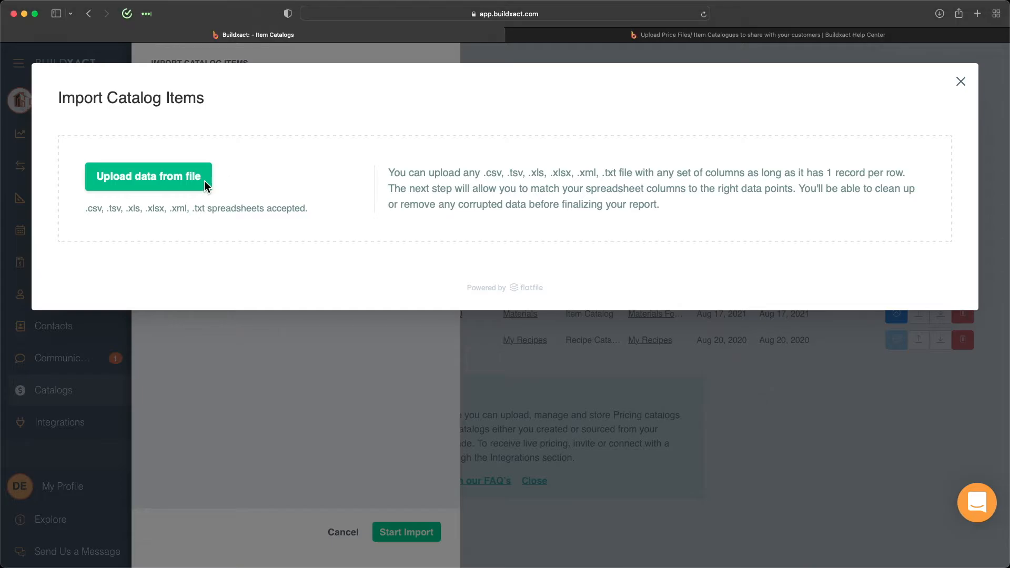
click(141, 182)
click(650, 222)
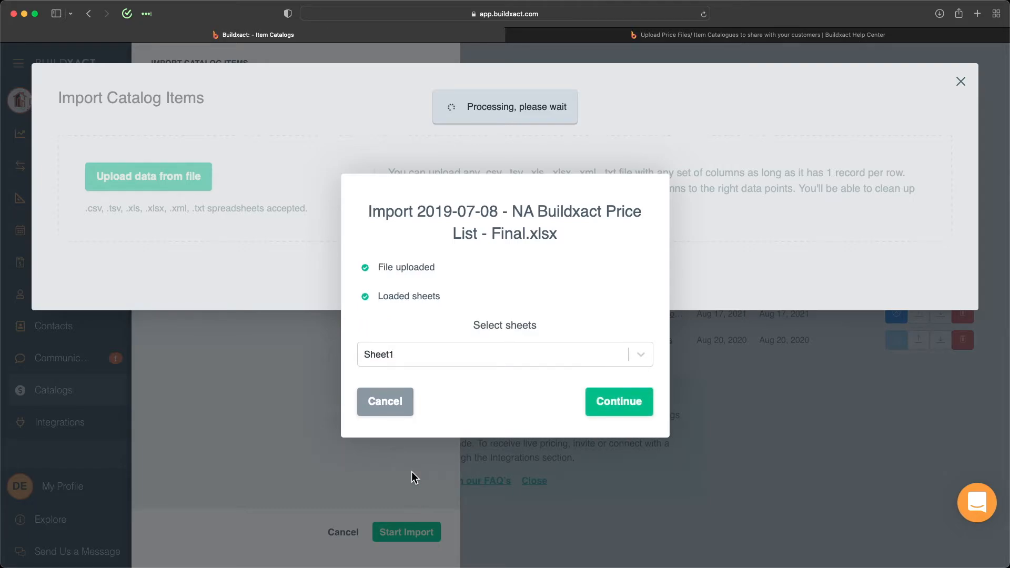
Choose Sheet1 for the import and accept row 1 as the column headers
click(640, 357)
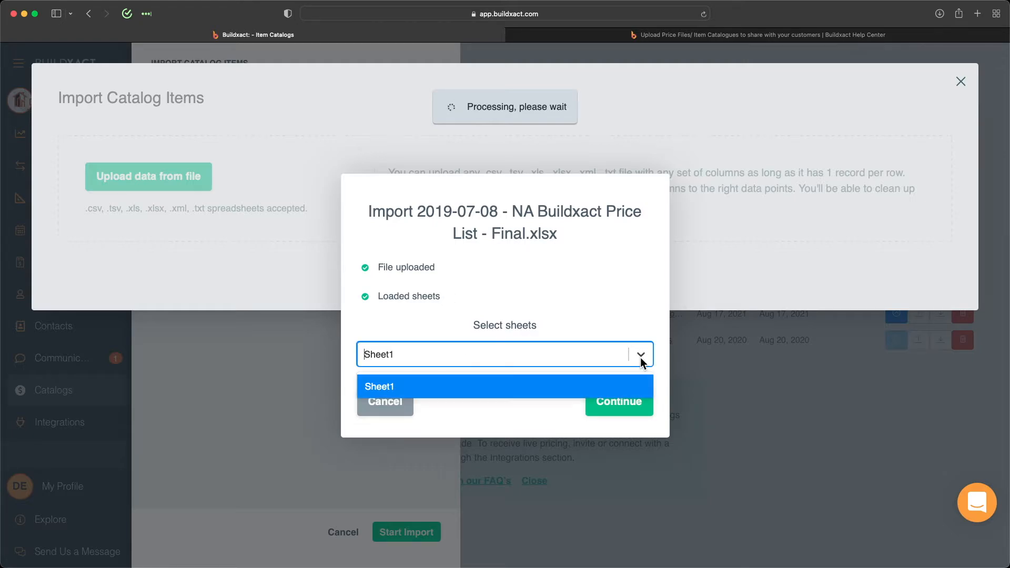
click(382, 387)
click(612, 411)
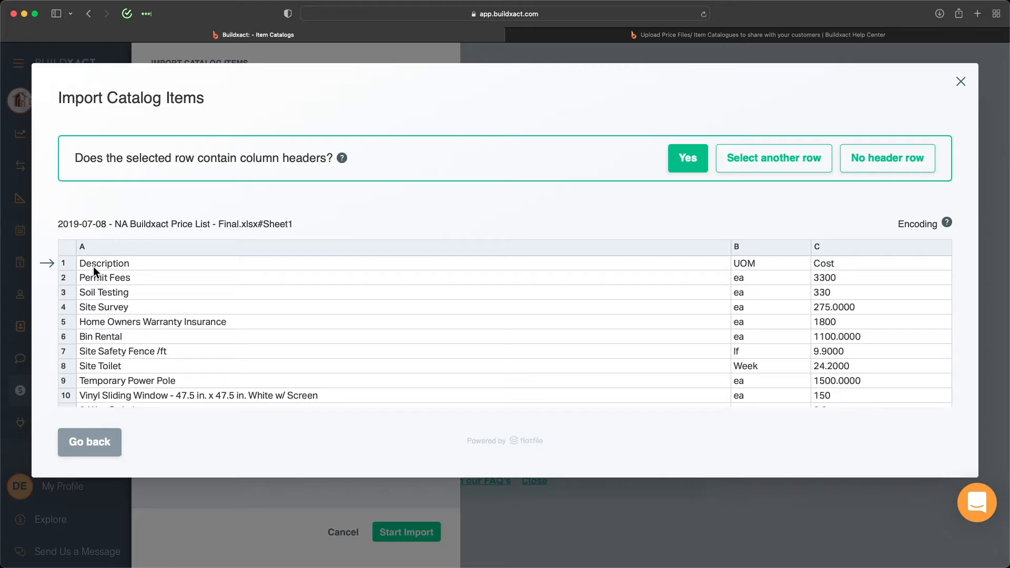
click(679, 158)
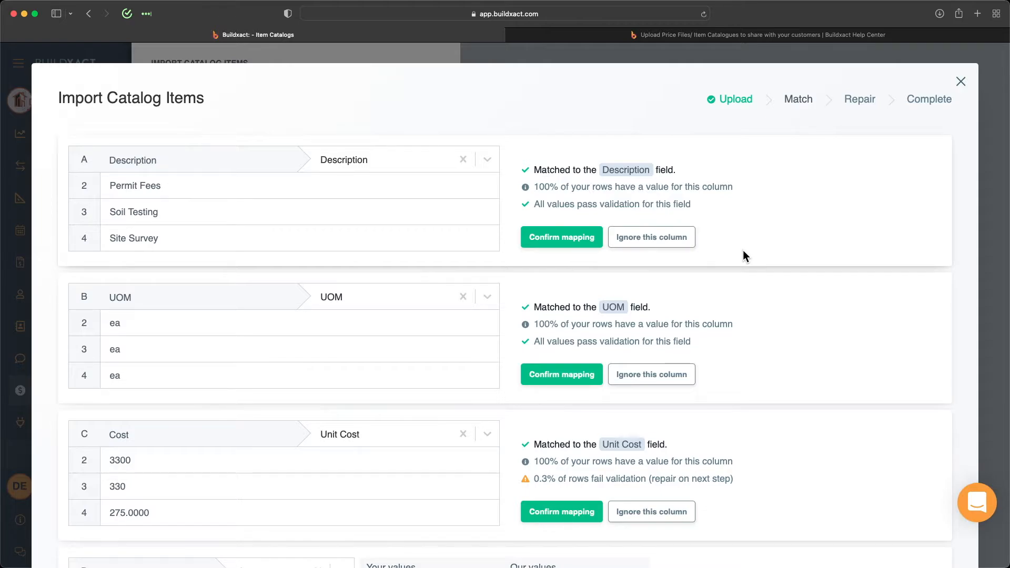
Match the file's Description column to the Description field and confirm the mapping
double_click(160, 160)
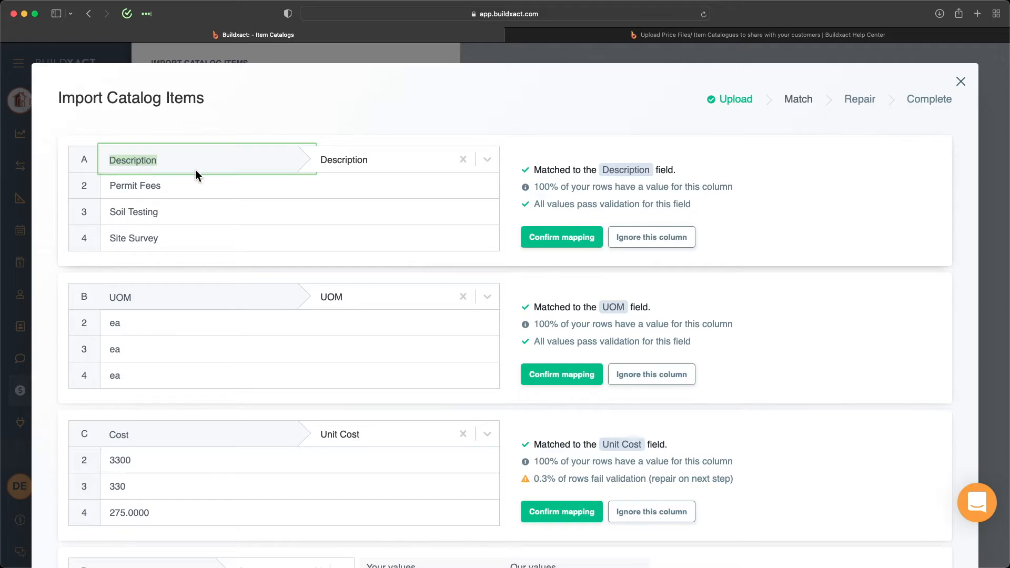
click(355, 167)
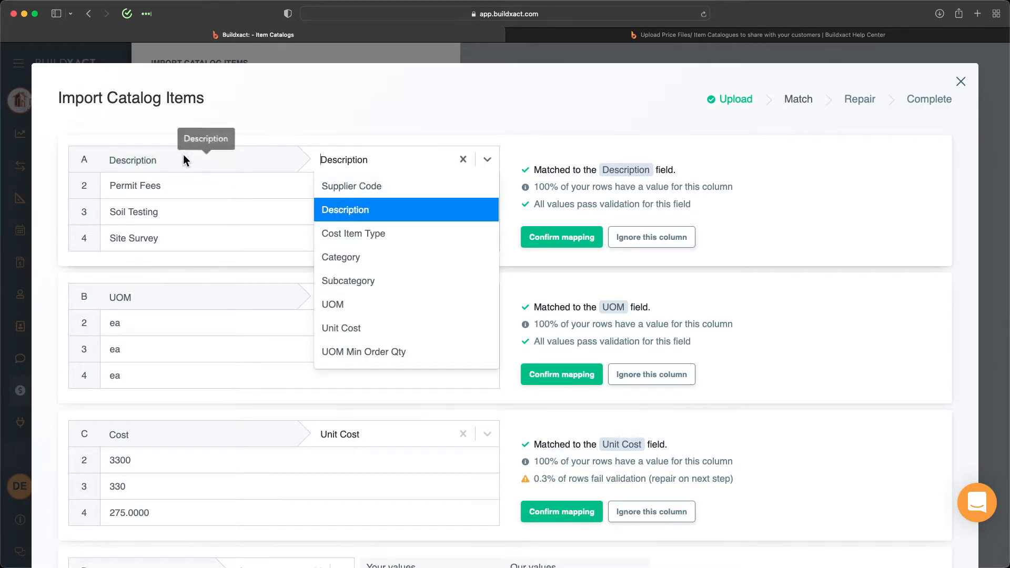
click(359, 216)
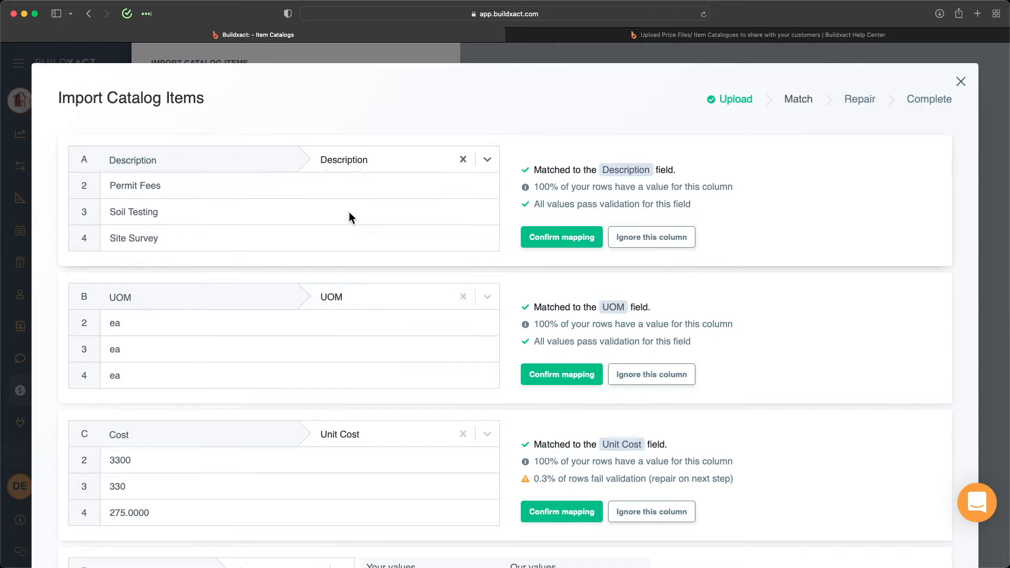
click(559, 237)
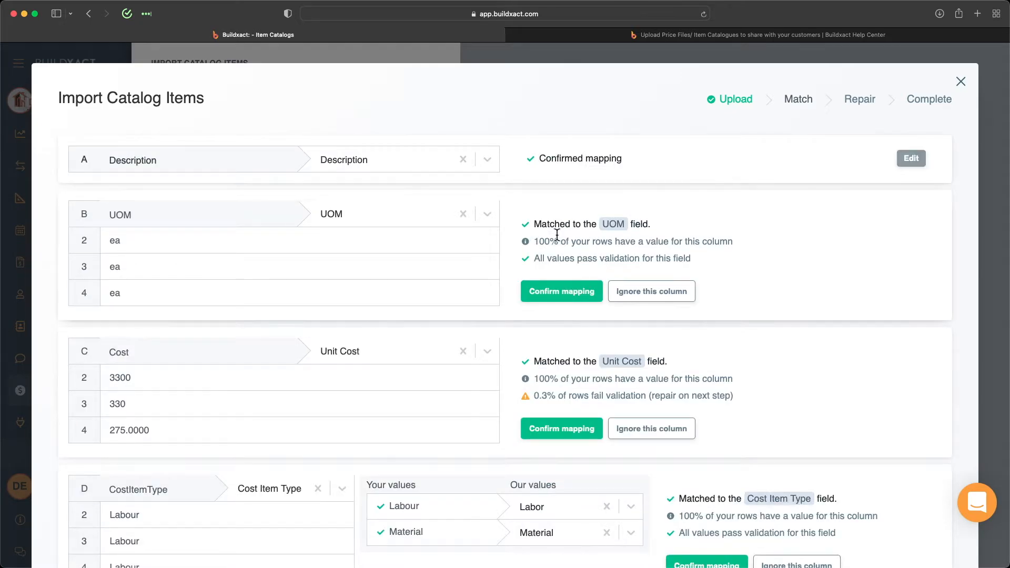
Confirm the mappings of the UOM column to UOM and the Cost column to Unit Cost
click(348, 218)
click(357, 358)
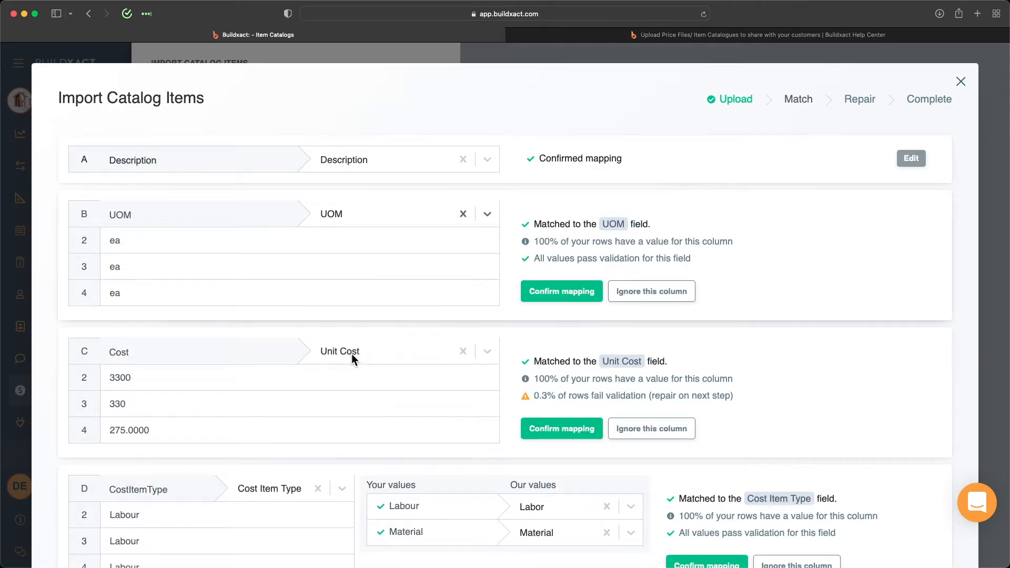
click(538, 291)
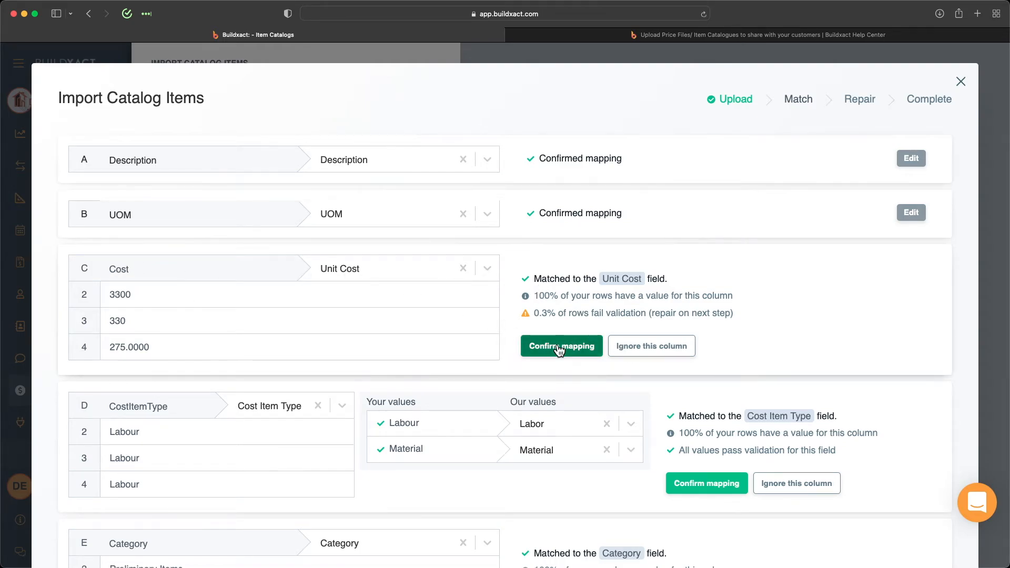
click(573, 339)
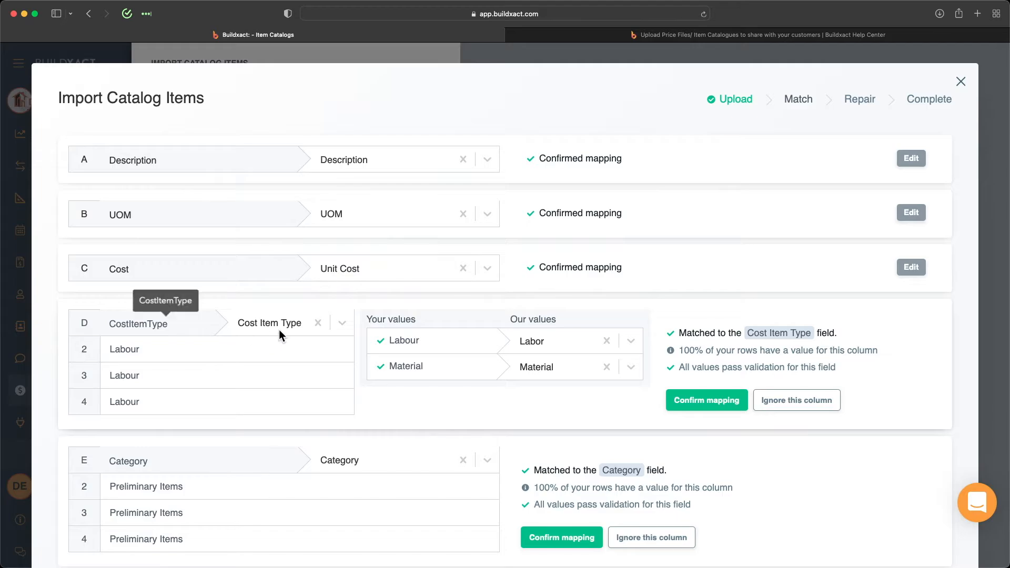
Confirm the mappings of the CostItemType, Category and Subcategory columns to their matching fields
click(702, 403)
scroll(339, 408, down, 1)
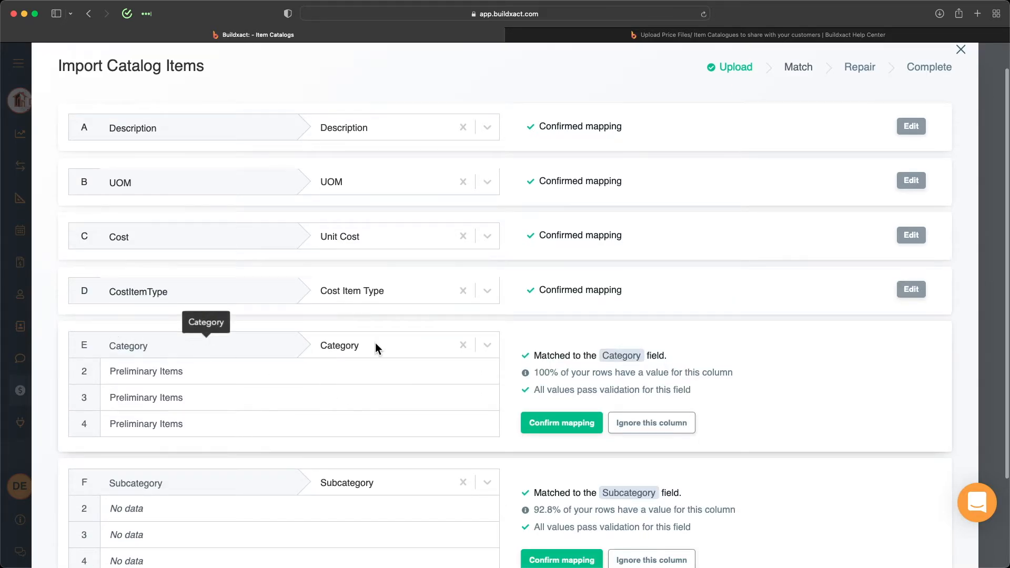
click(589, 433)
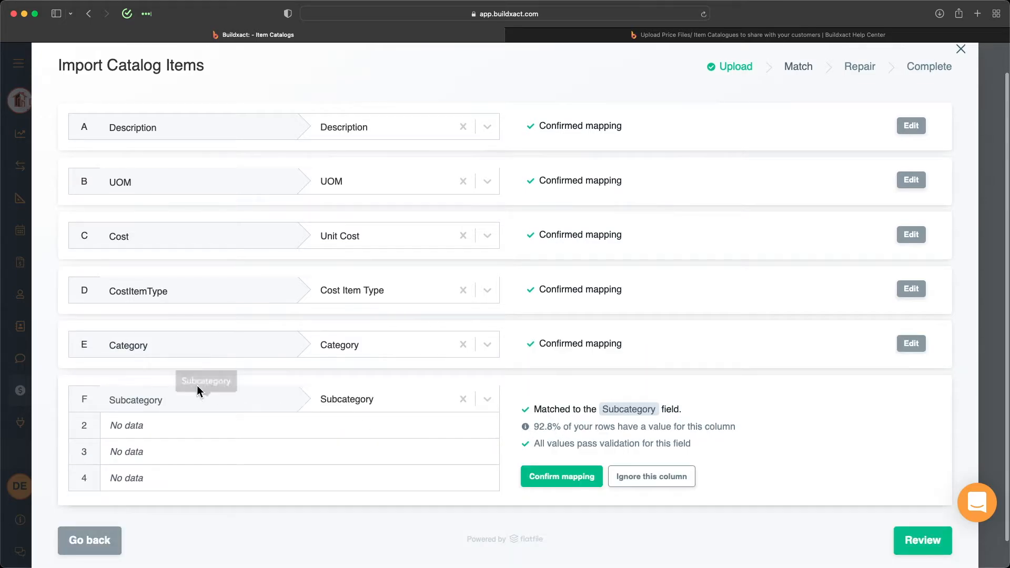
click(561, 477)
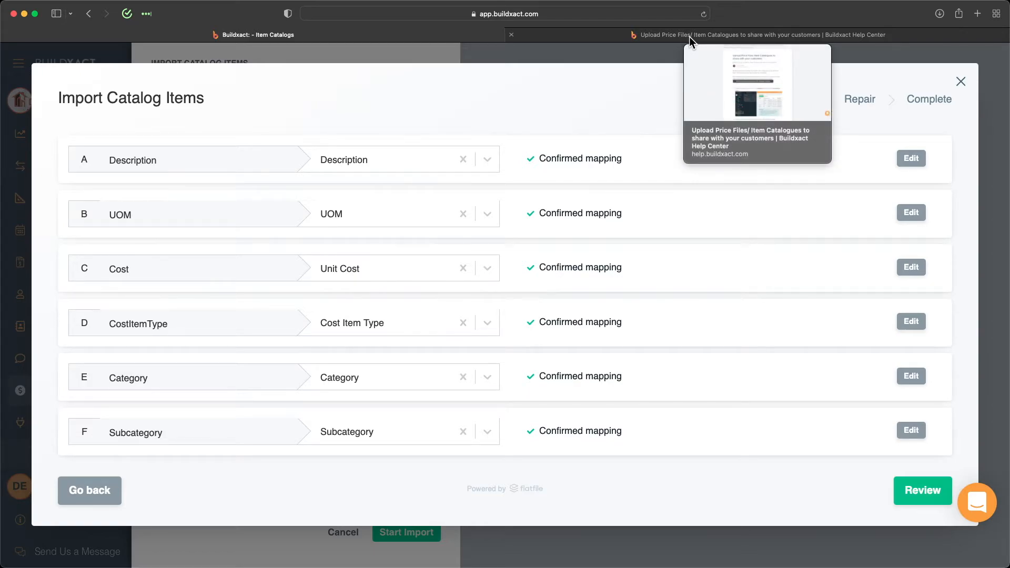
Reopen the Subcategory column's mapping for editing and confirm it again
click(901, 431)
scroll(764, 418, down, 3)
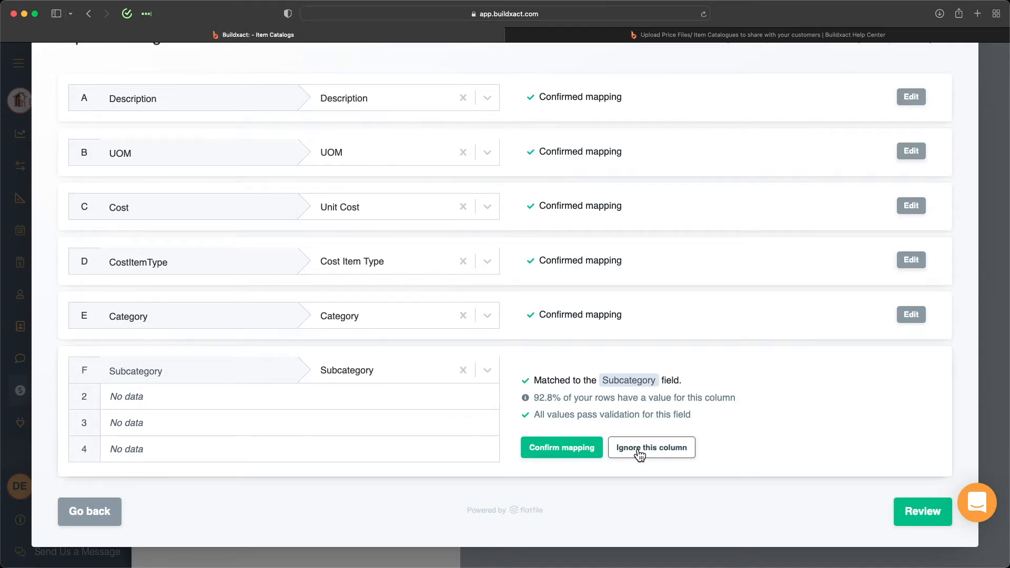
click(584, 453)
Review the import, filter to rows with problems, set the Unit Cost of "Carpenter - Build ft of Lumber" to 3, and show all rows again
click(909, 499)
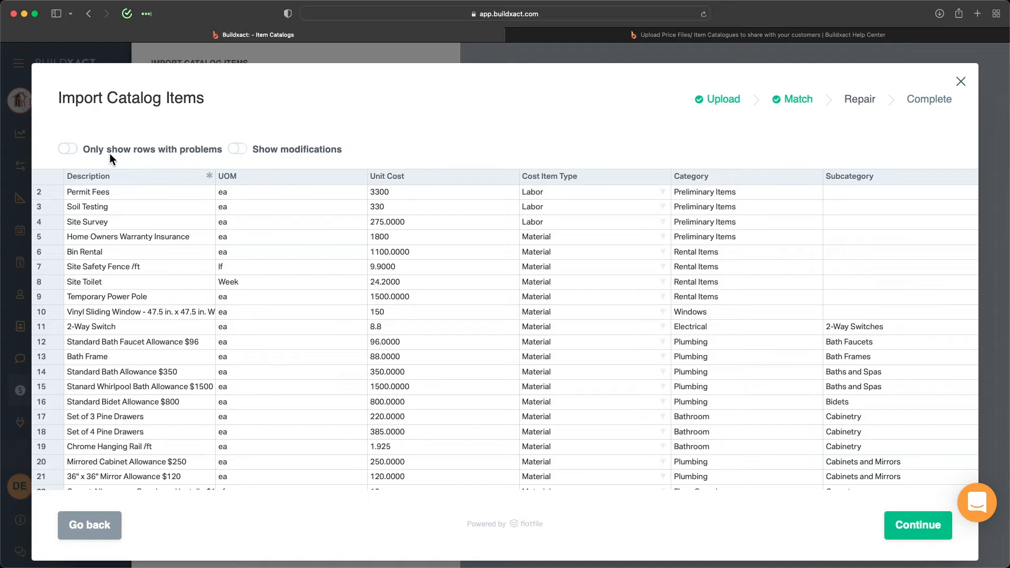
click(68, 149)
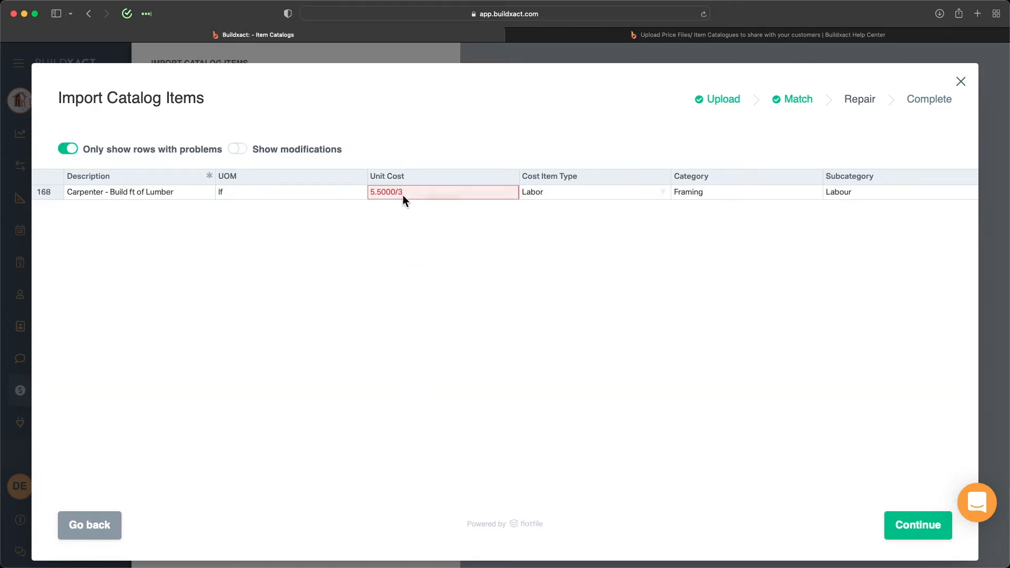
mouse_move(391, 192)
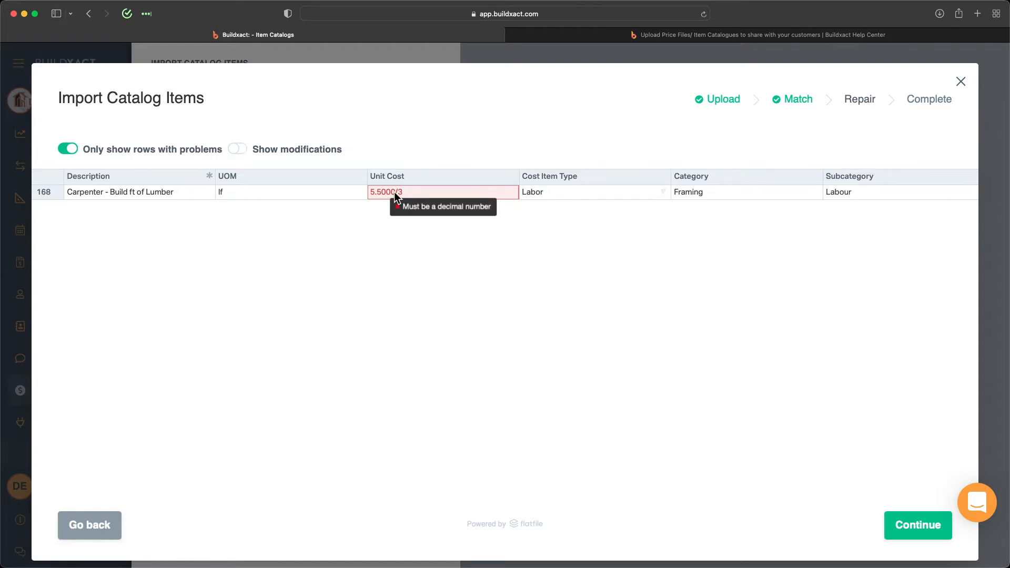
double_click(394, 191)
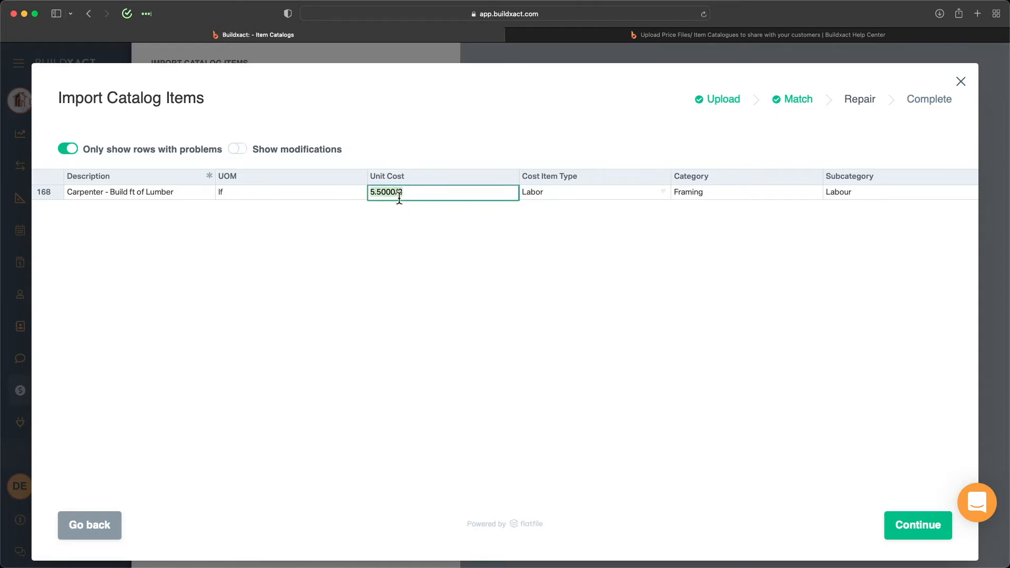
text(3)
click(404, 228)
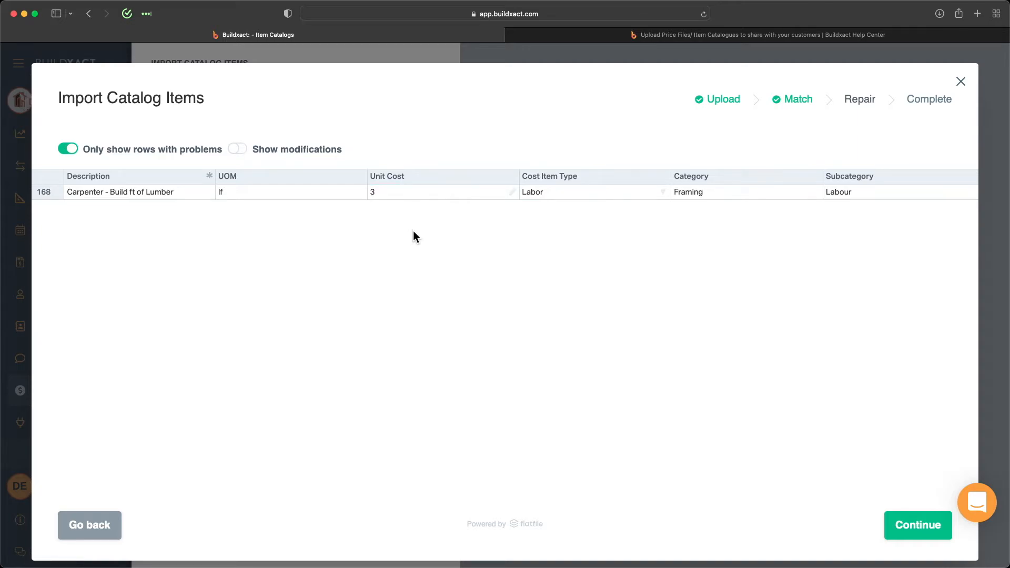
click(64, 150)
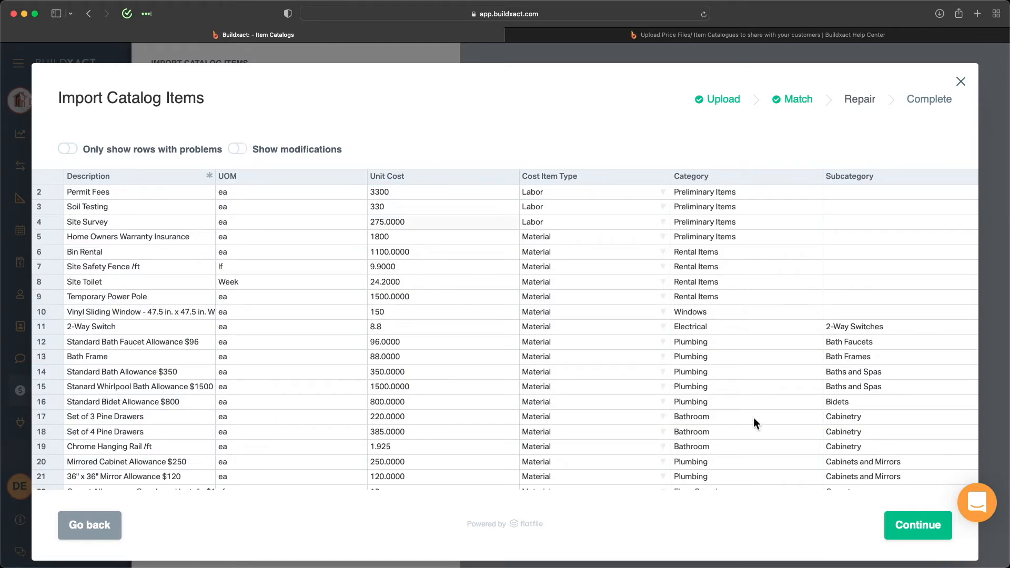
Submit the reviewed items for import into the catalog and acknowledge the background import
click(919, 532)
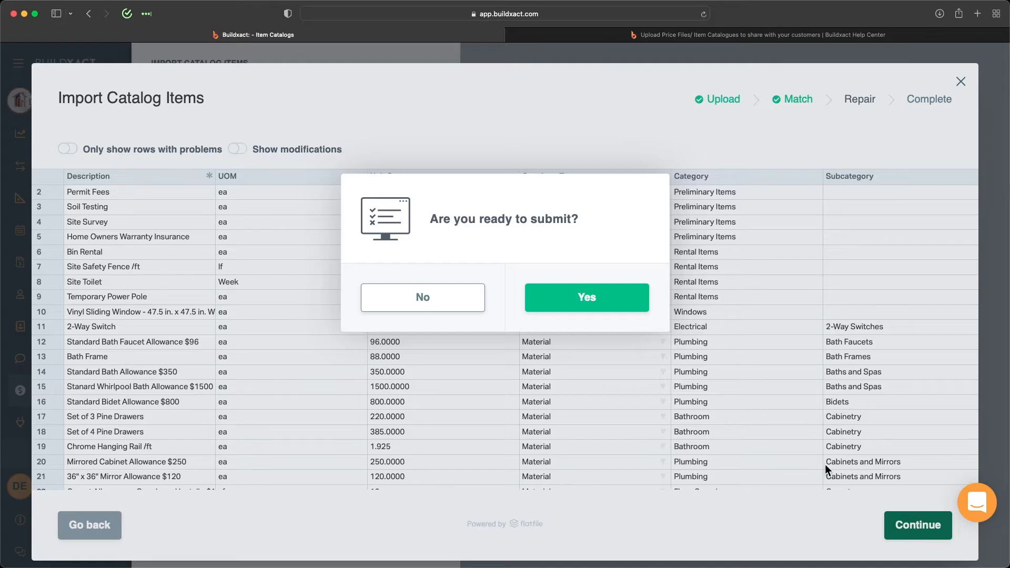
click(546, 300)
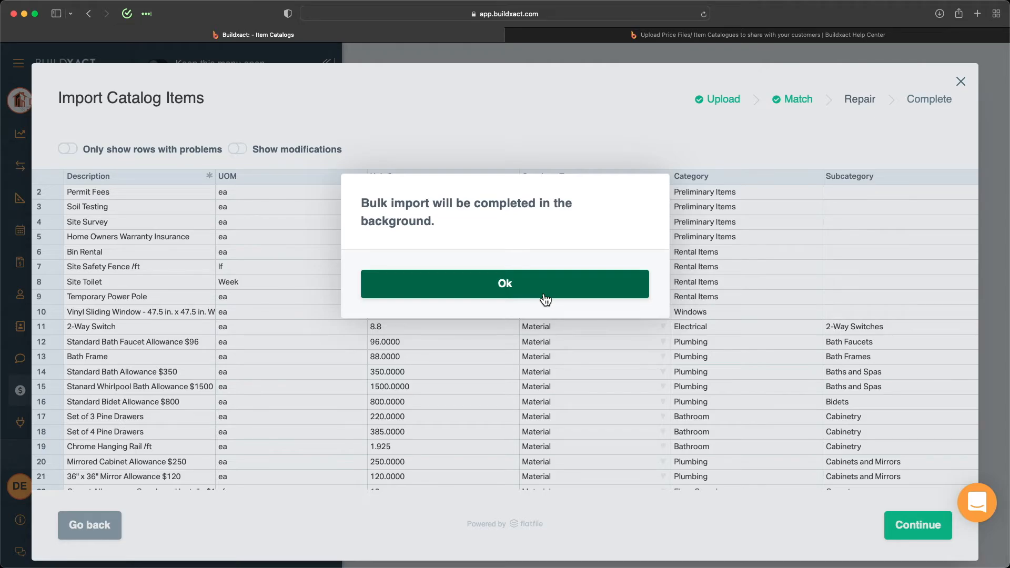
click(533, 291)
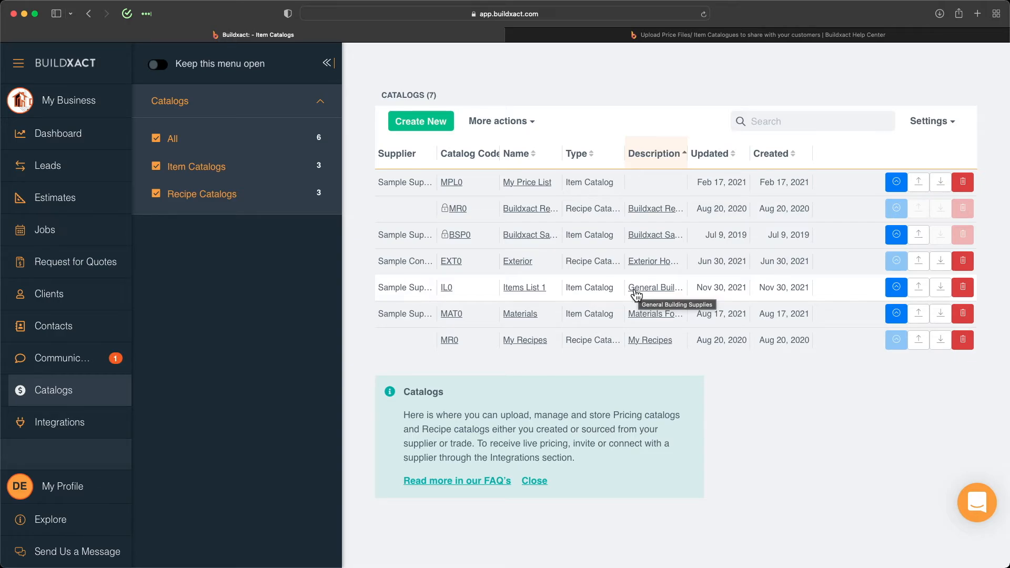
Open the Items List 1 catalog, view its imported items by category, and return to the catalog list
click(445, 288)
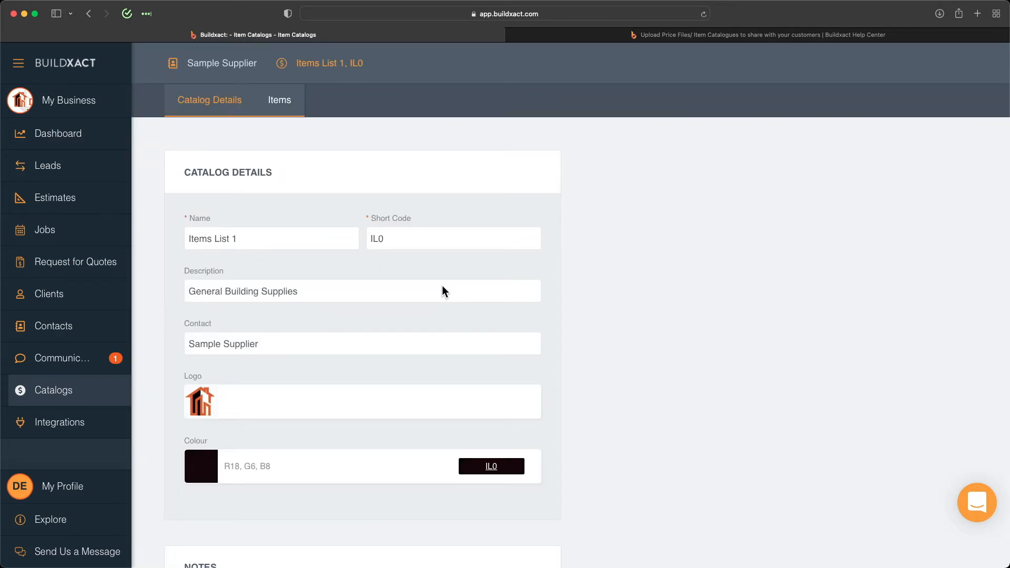
click(279, 103)
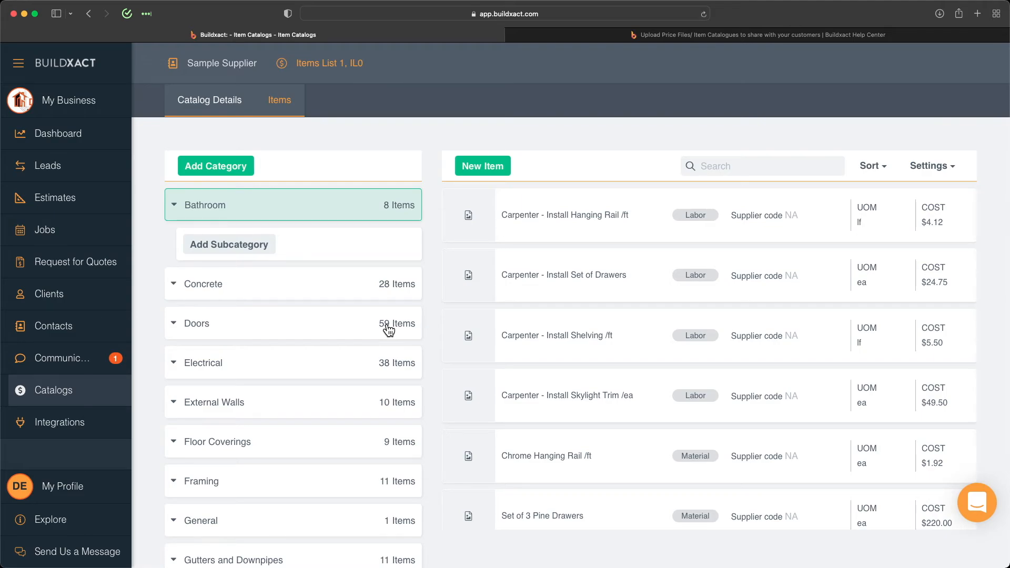
click(73, 394)
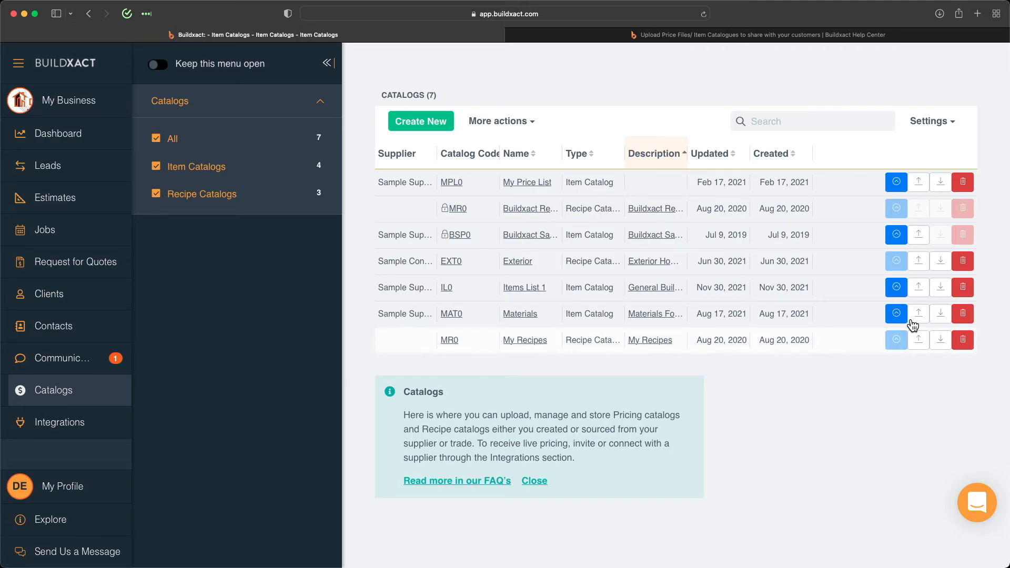
Review the bulk price update options and the item import form for Items List 1, cancelling each without making changes
click(897, 288)
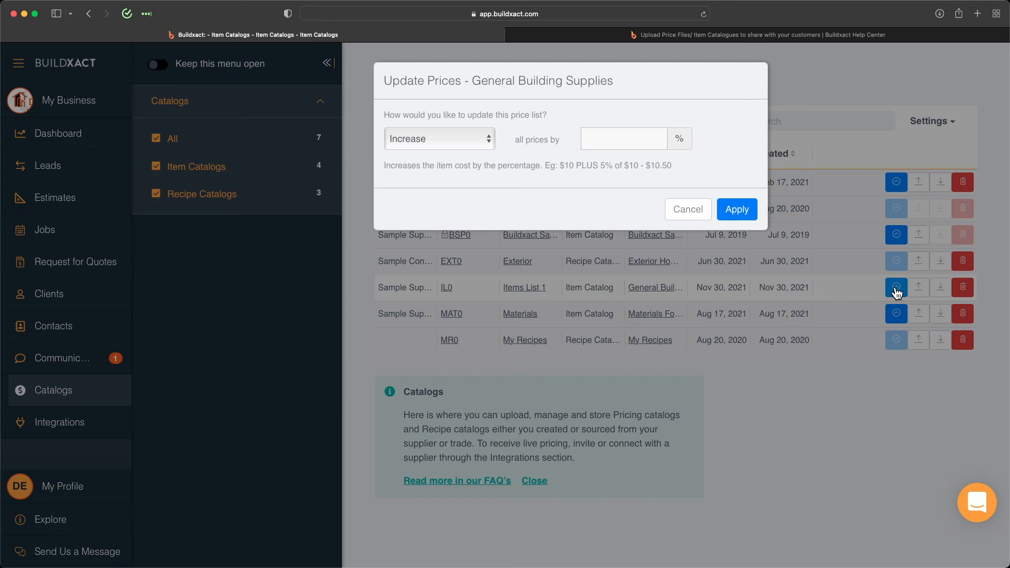
click(454, 144)
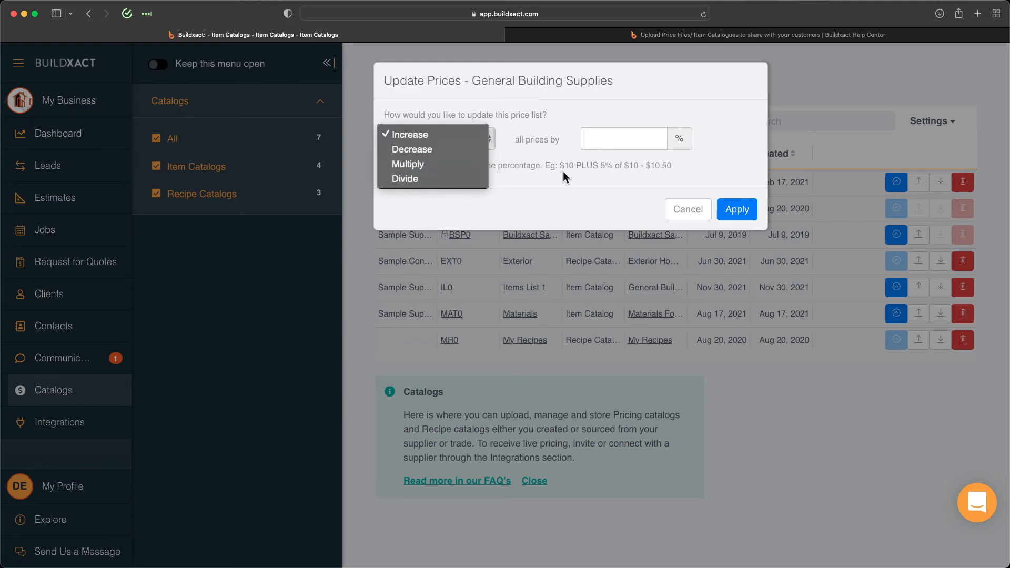
click(548, 165)
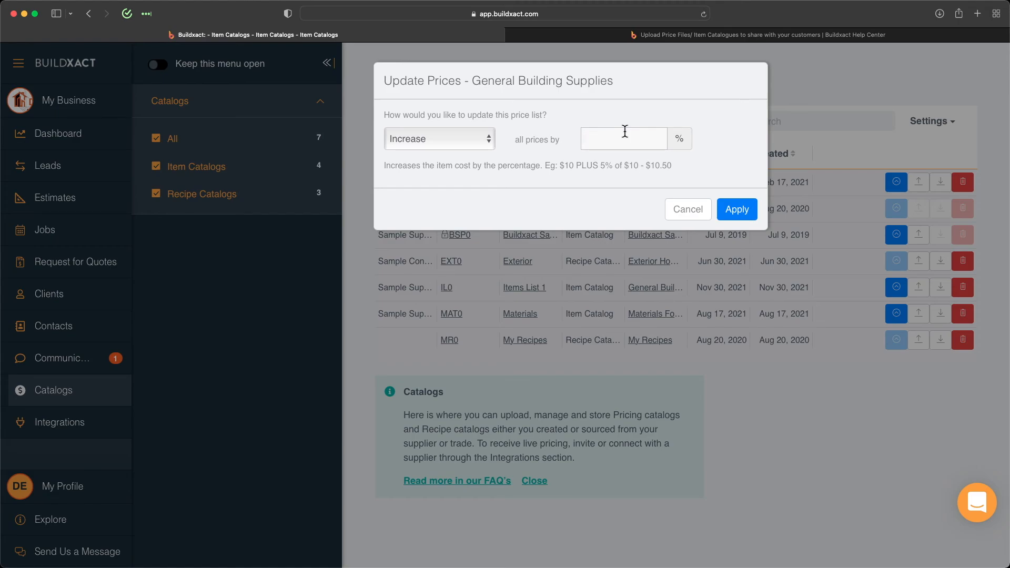
click(684, 210)
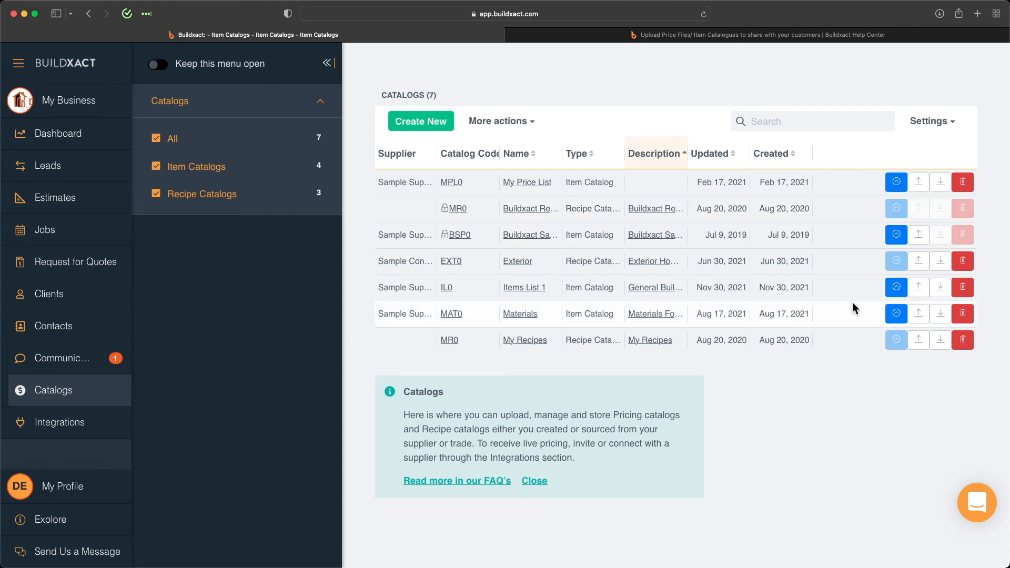
click(918, 288)
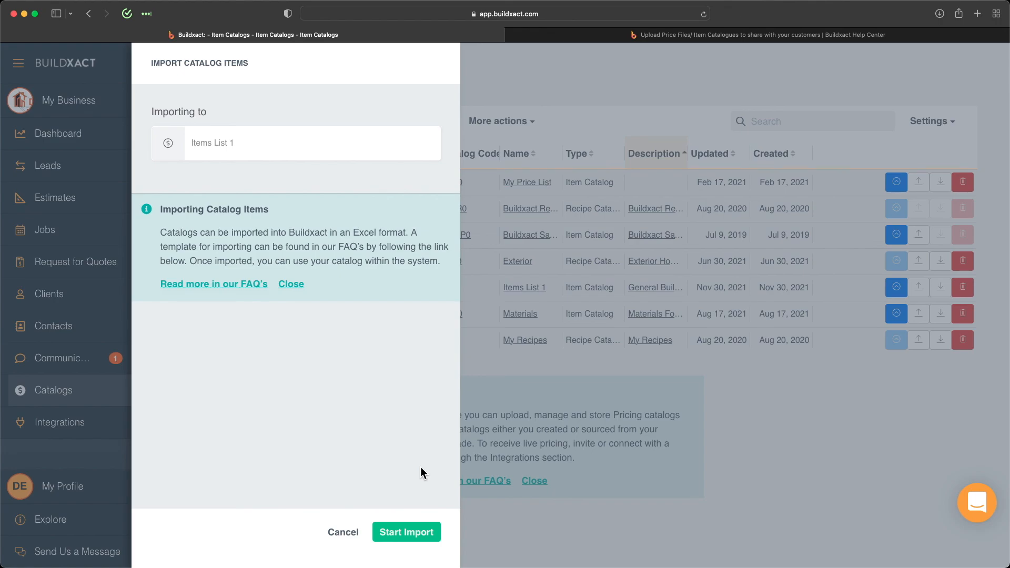
click(345, 533)
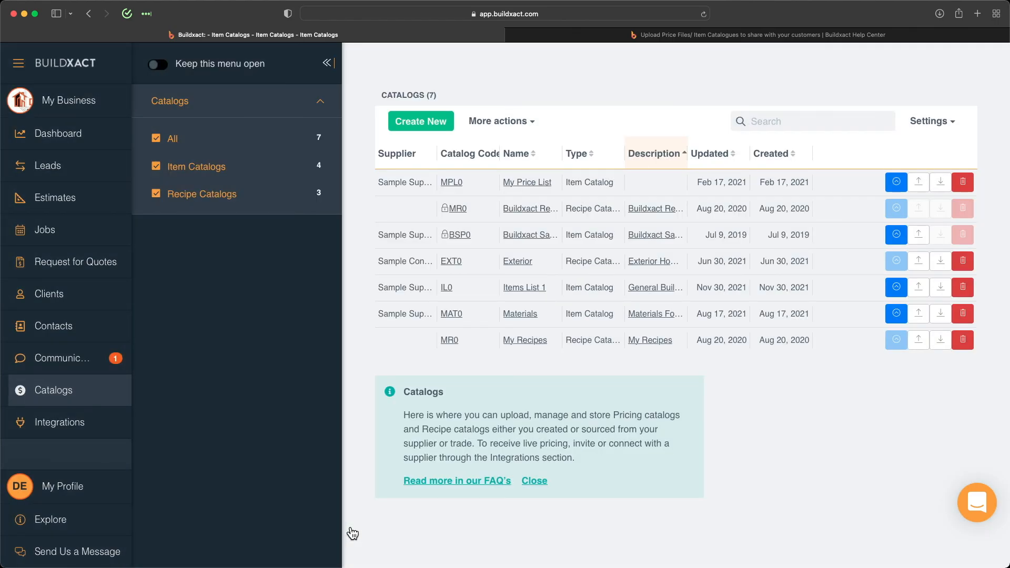